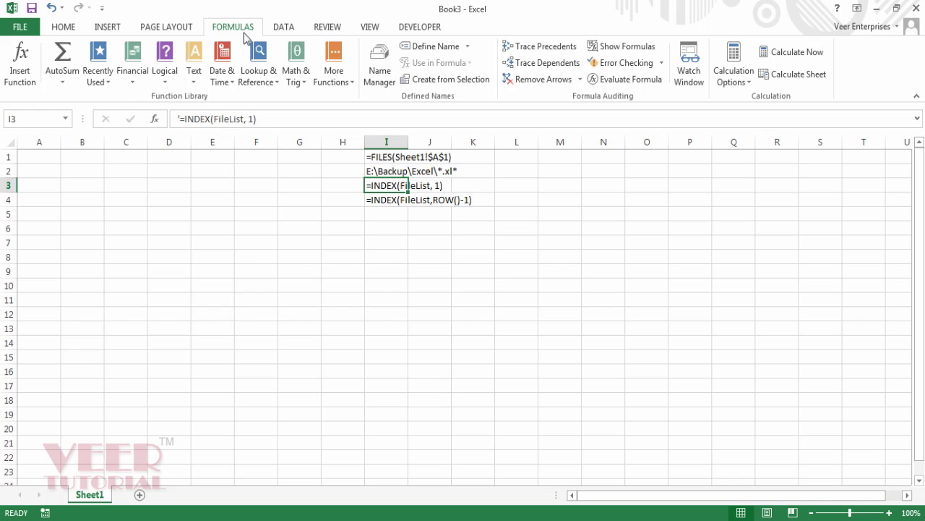
Step: Start a new defined name called FileList, scoped to Sheet1
{"action": "left_click", "coordinate": [436, 47]}
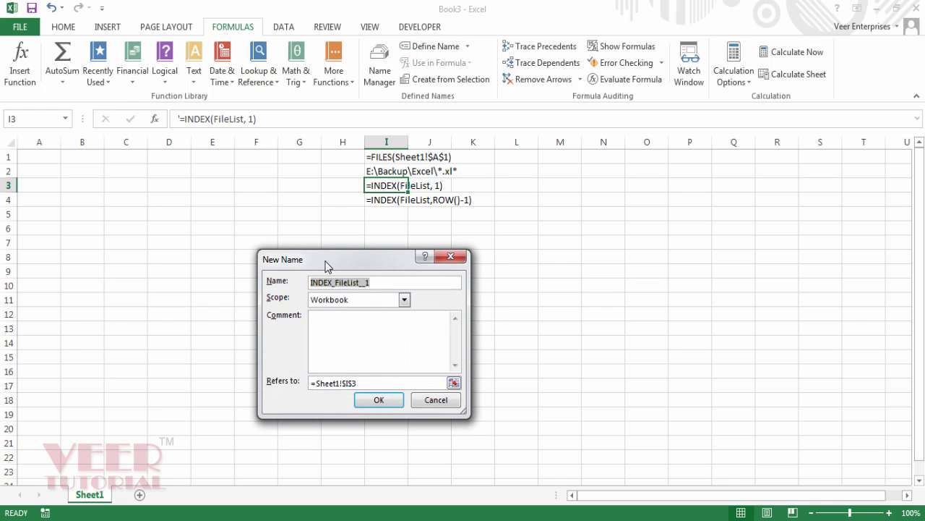
{"action": "left_click_drag", "start_coordinate": [326, 266], "coordinate": [343, 263]}
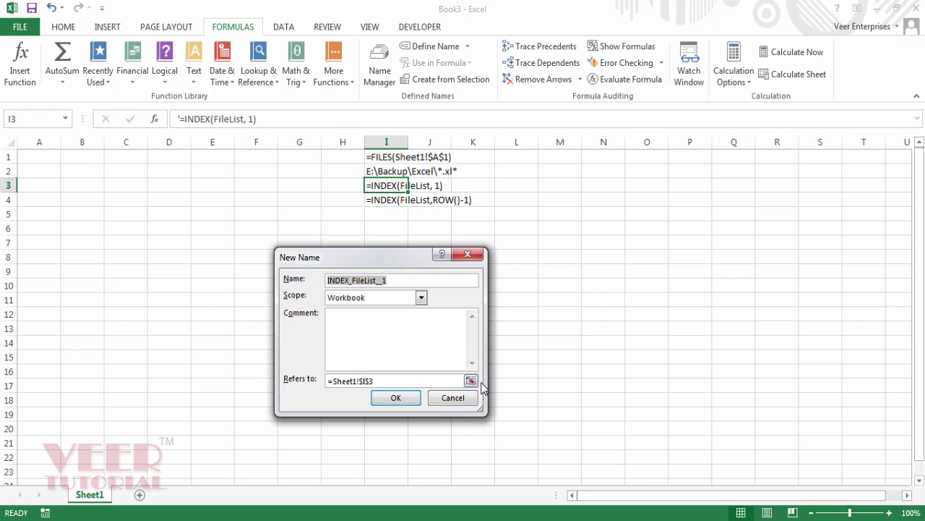
{"action": "key", "text": "Delete"}
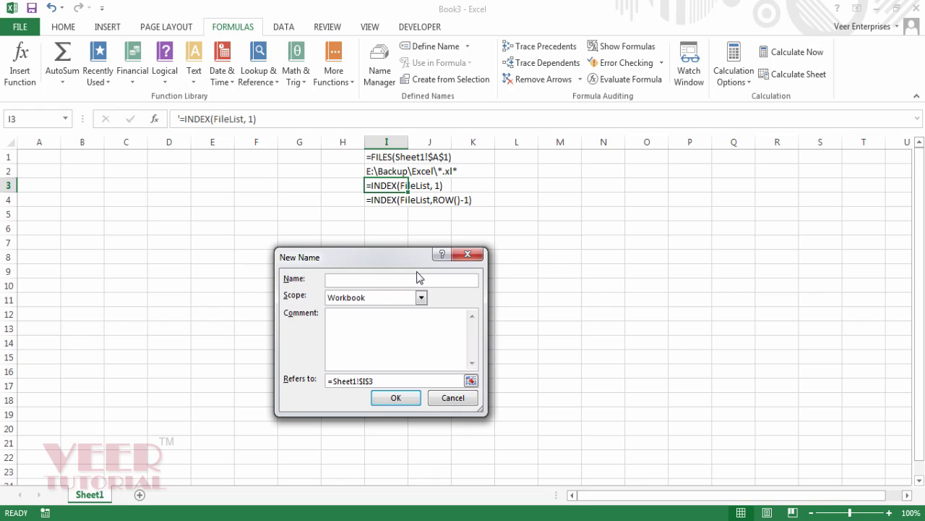
{"action": "type", "text": "F"}
{"action": "type", "text": "ile"}
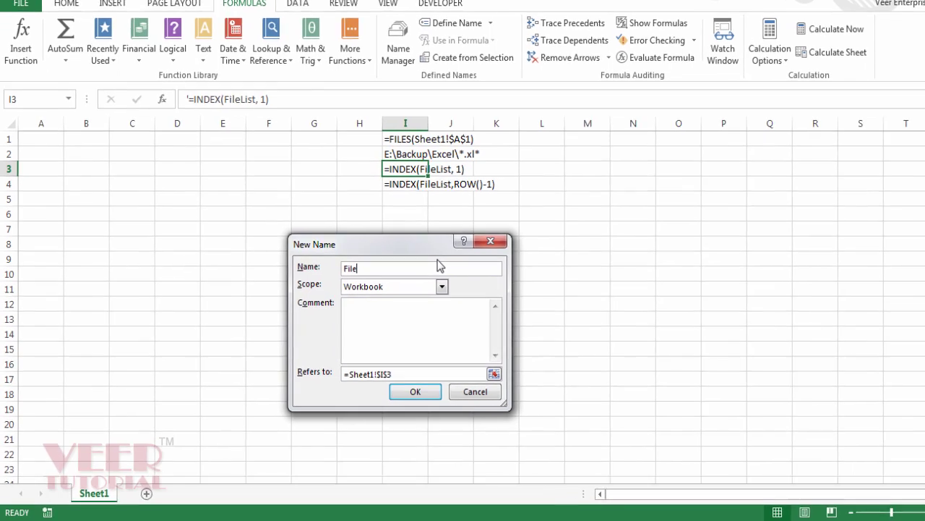
{"action": "type", "text": "List"}
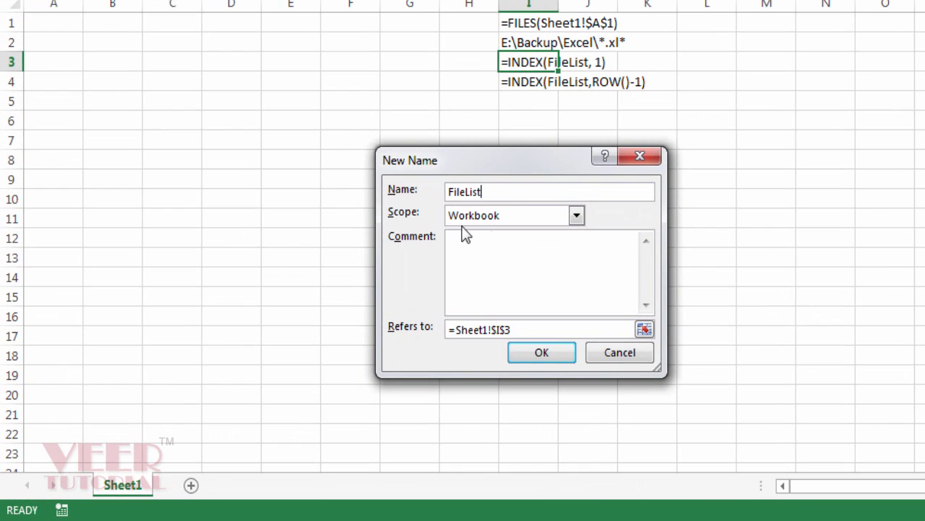
{"action": "left_click", "coordinate": [578, 219]}
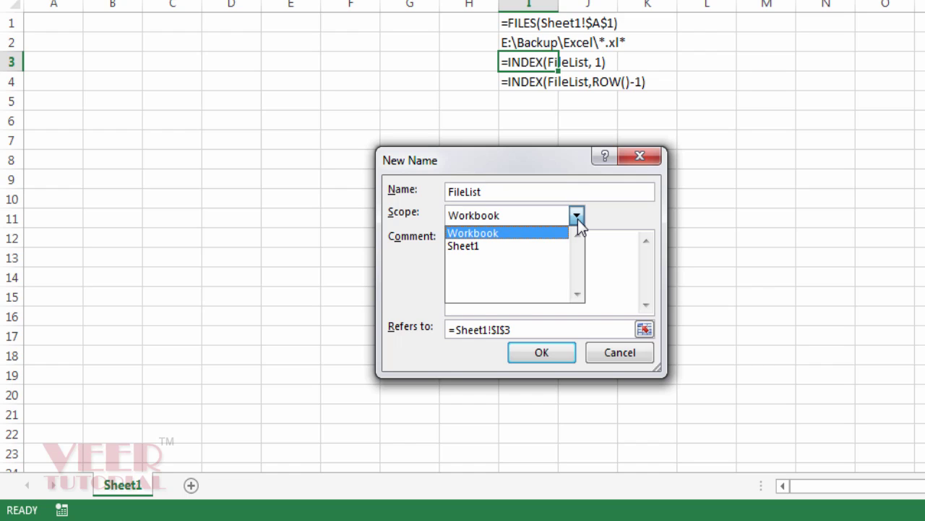
{"action": "left_click", "coordinate": [513, 247]}
{"action": "left_click", "coordinate": [528, 217]}
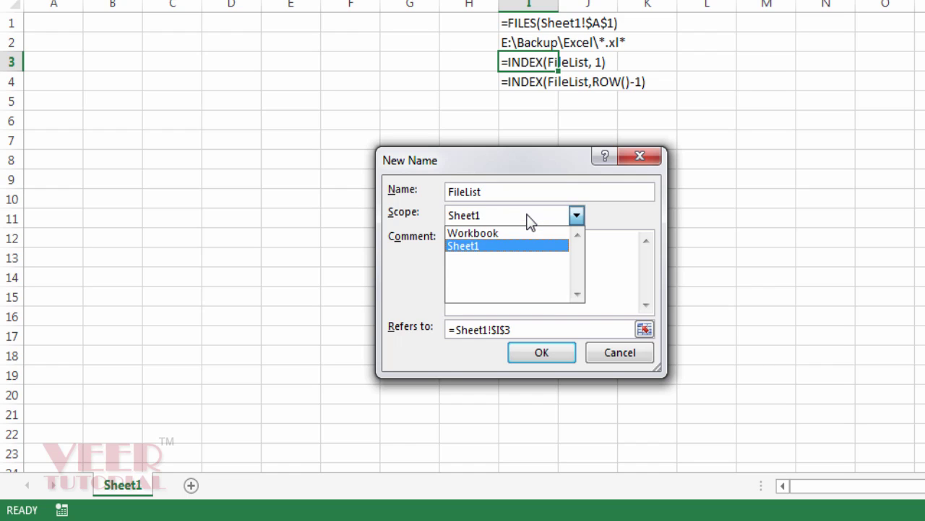
{"action": "left_click", "coordinate": [513, 246]}
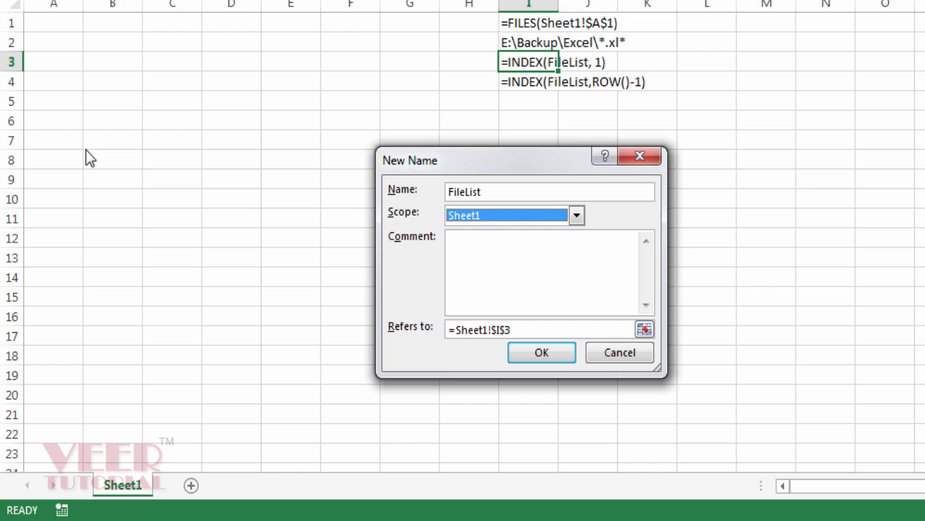
Step: Point FileList at =files(sheet1!$a$1), confirm the name, and select cell A1
{"action": "left_click", "coordinate": [467, 260]}
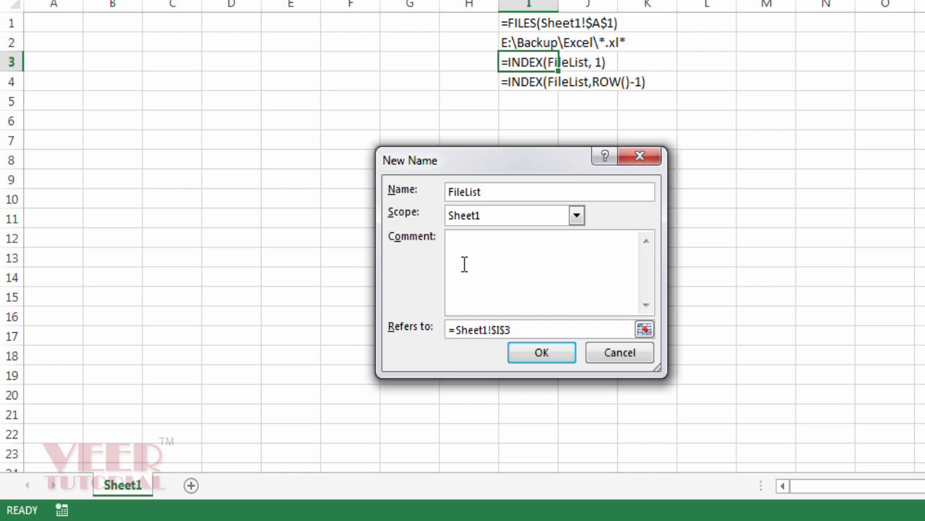
{"action": "triple_click", "coordinate": [529, 326]}
{"action": "key", "text": "Delete"}
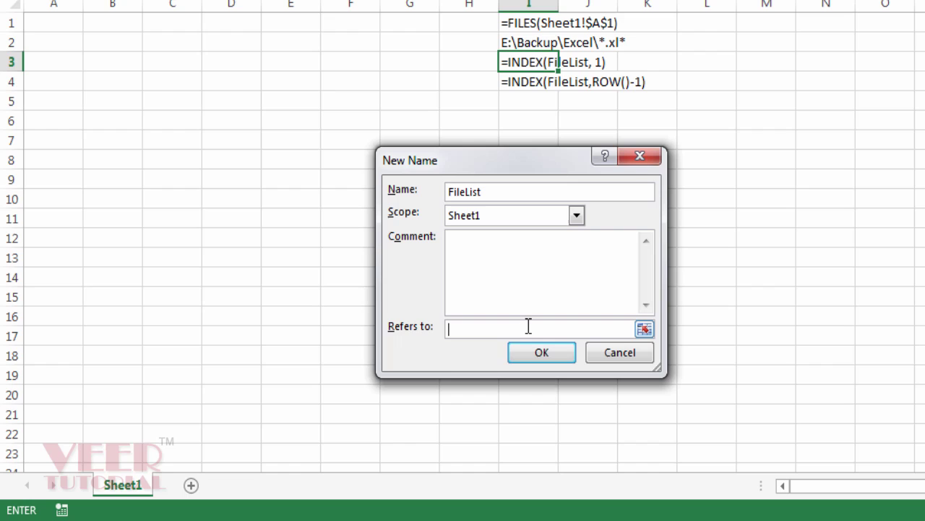
{"action": "type", "text": "=fi"}
{"action": "type", "text": "les("}
{"action": "type", "text": "sheet1"}
{"action": "type", "text": "!"}
{"action": "type", "text": "$a"}
{"action": "type", "text": "$1"}
{"action": "type", "text": ")"}
{"action": "left_click", "coordinate": [553, 359]}
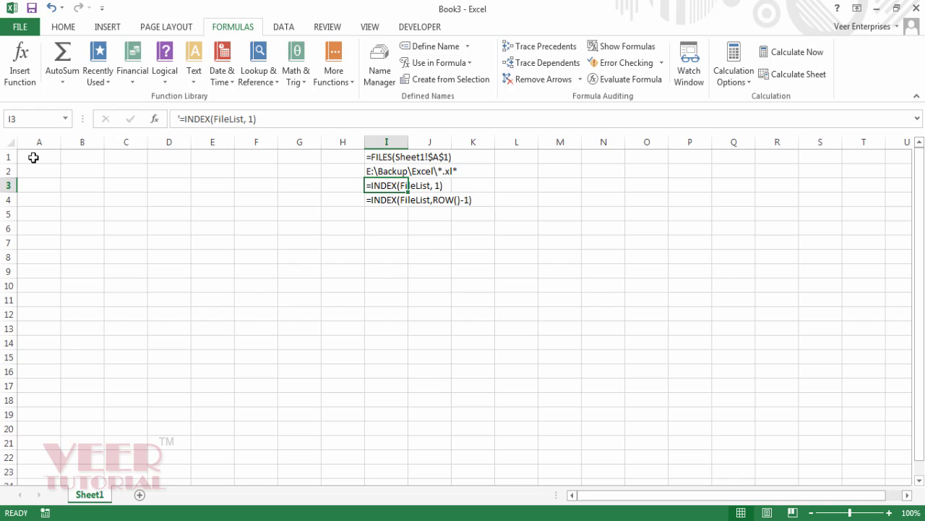
{"action": "left_click", "coordinate": [33, 158]}
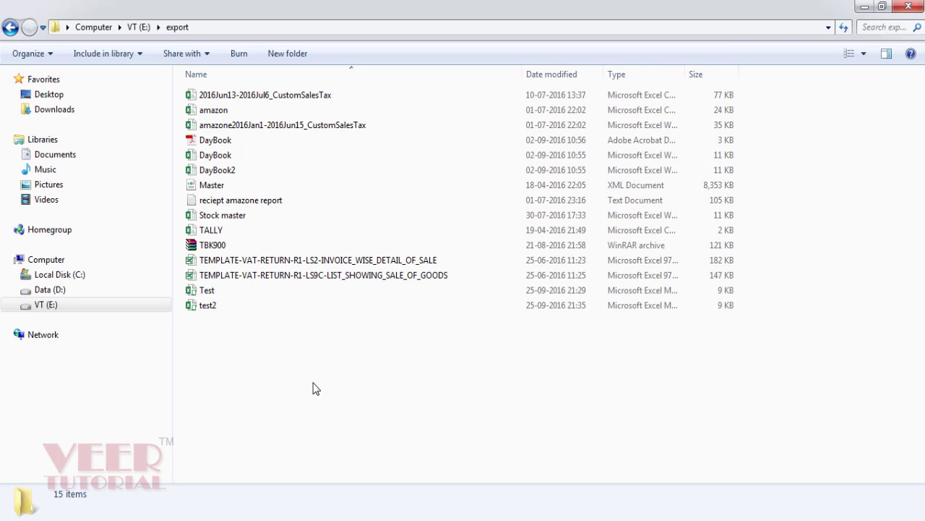
Step: Reveal and copy the folder path E:\export from Explorer's address bar
{"action": "key", "text": "alt+d"}
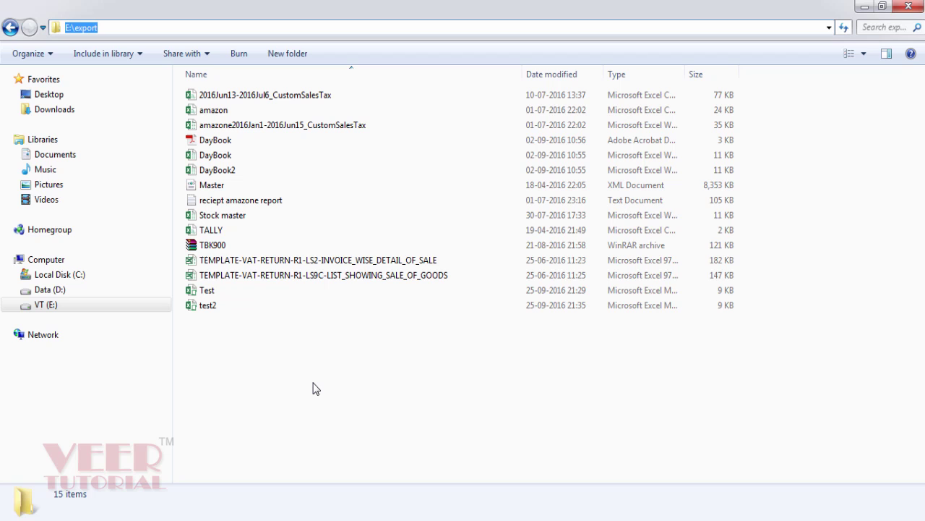
{"action": "left_click", "coordinate": [316, 389]}
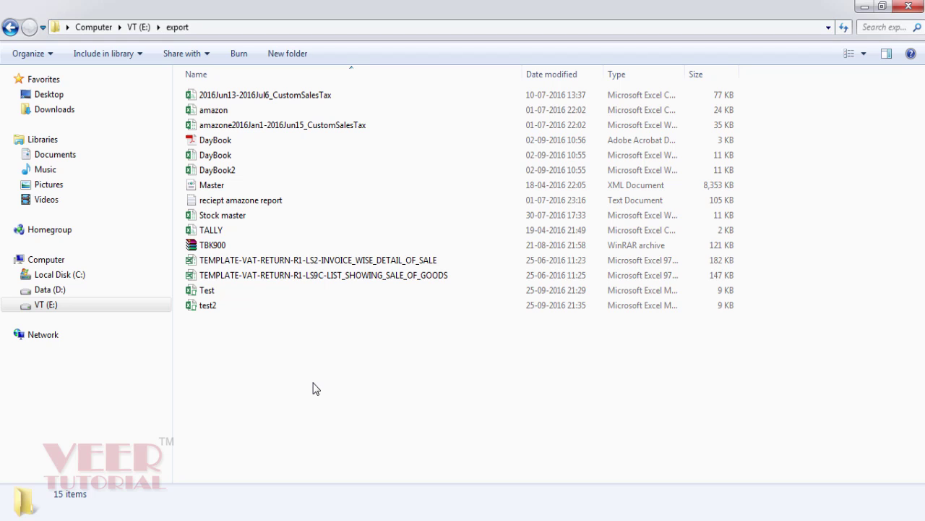
Step: Enter the wildcard pattern E:\export\*.xlsx* in cell A1
{"action": "key", "text": "alt+Tab"}
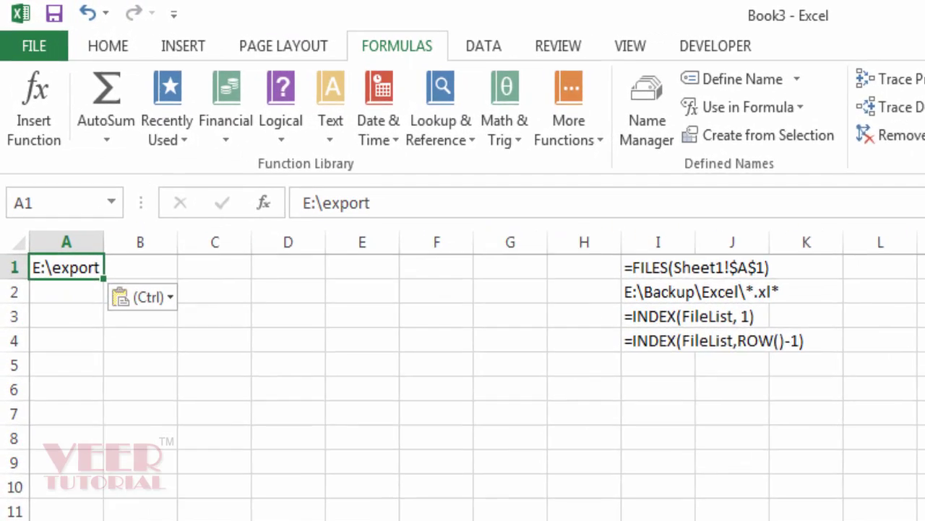
{"action": "type", "text": "\\"}
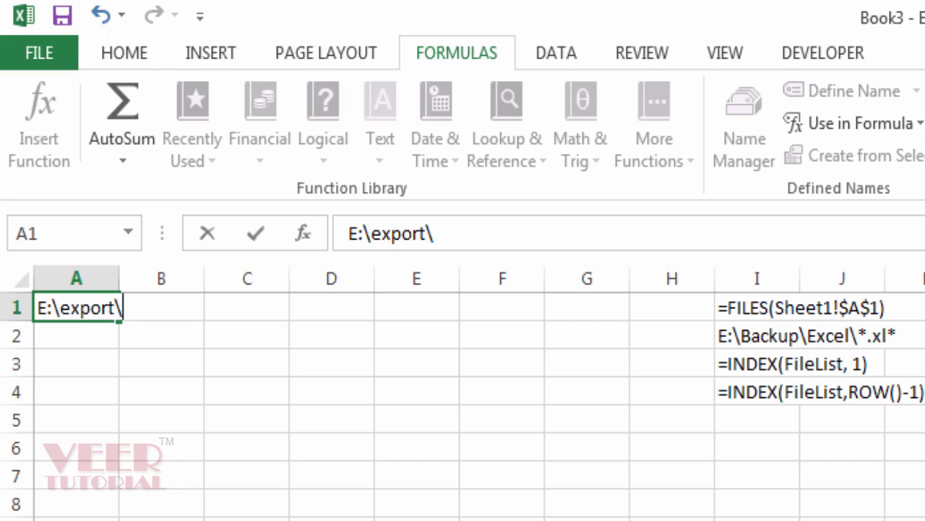
{"action": "type", "text": "*"}
{"action": "type", "text": ".xl"}
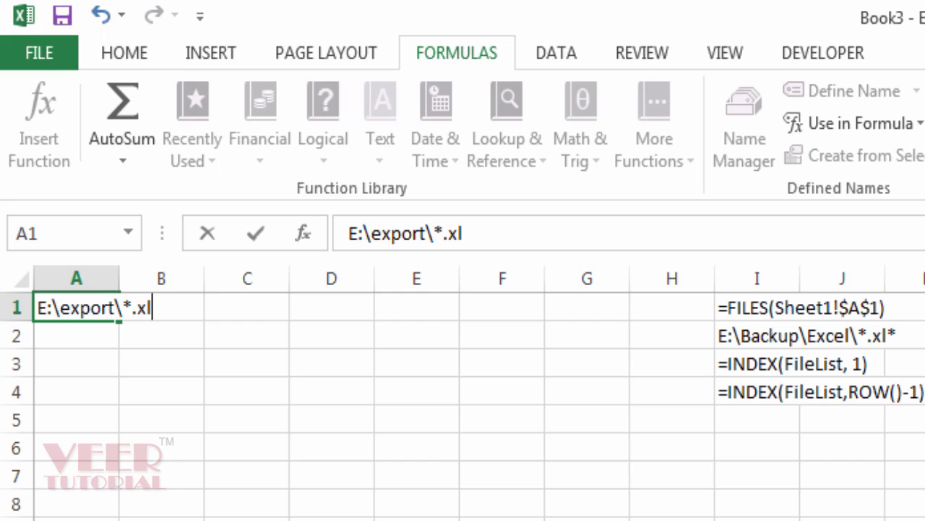
{"action": "type", "text": "sx"}
{"action": "type", "text": "*"}
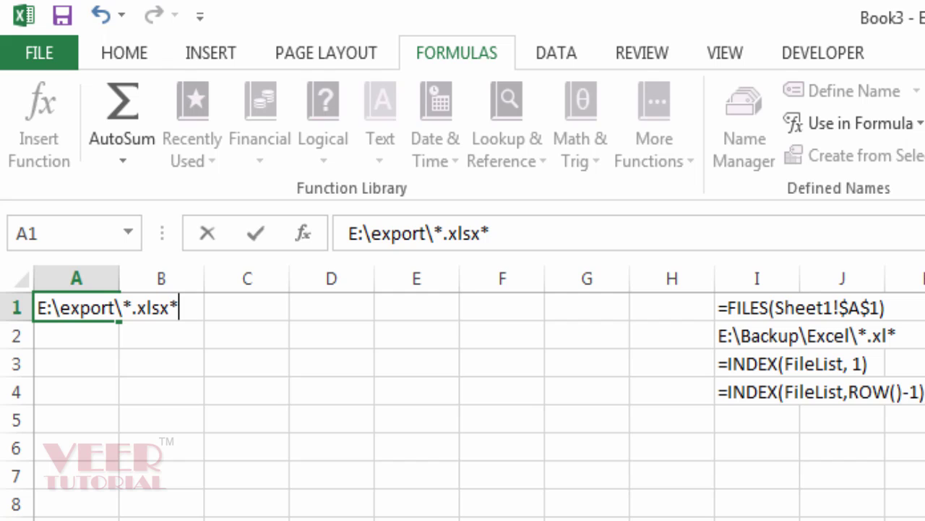
{"action": "key", "text": "Return"}
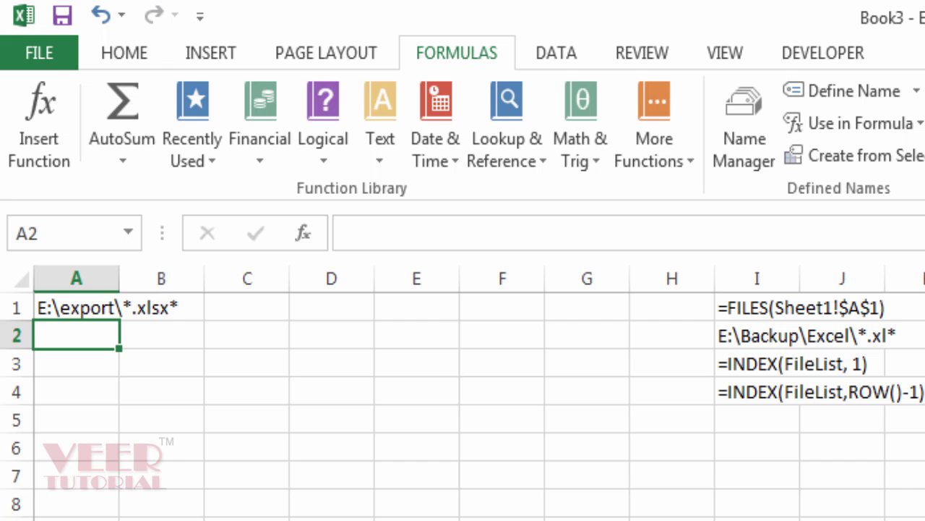
Step: Enter =INDEX(FileList,1) in A2 to show the first file name, then copy it
{"action": "type", "text": "="}
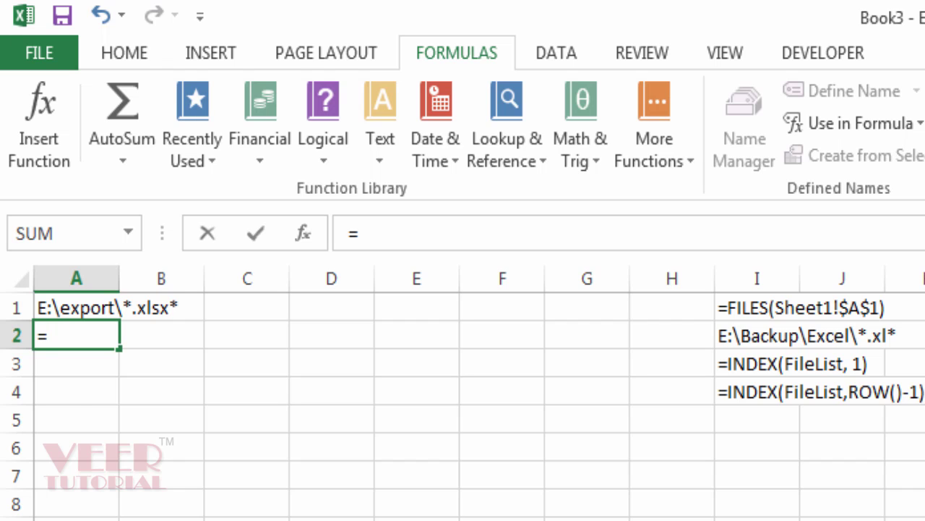
{"action": "type", "text": "inde"}
{"action": "key", "text": "Tab"}
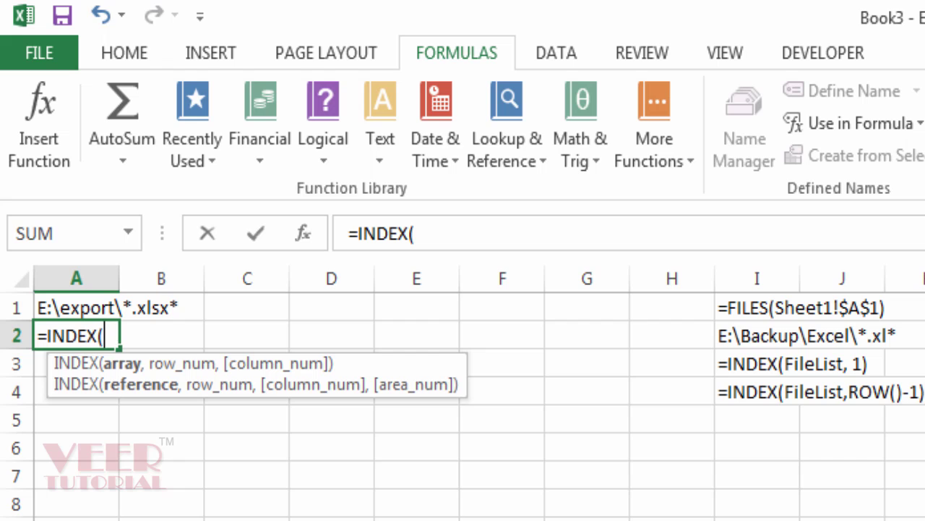
{"action": "type", "text": "fil"}
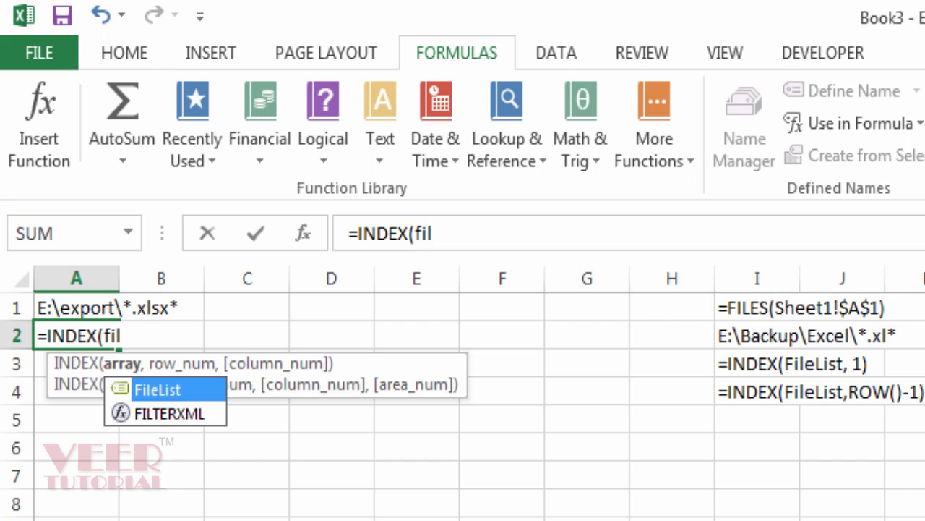
{"action": "key", "text": "Tab"}
{"action": "type", "text": ",1"}
{"action": "key", "text": "BackSpace"}
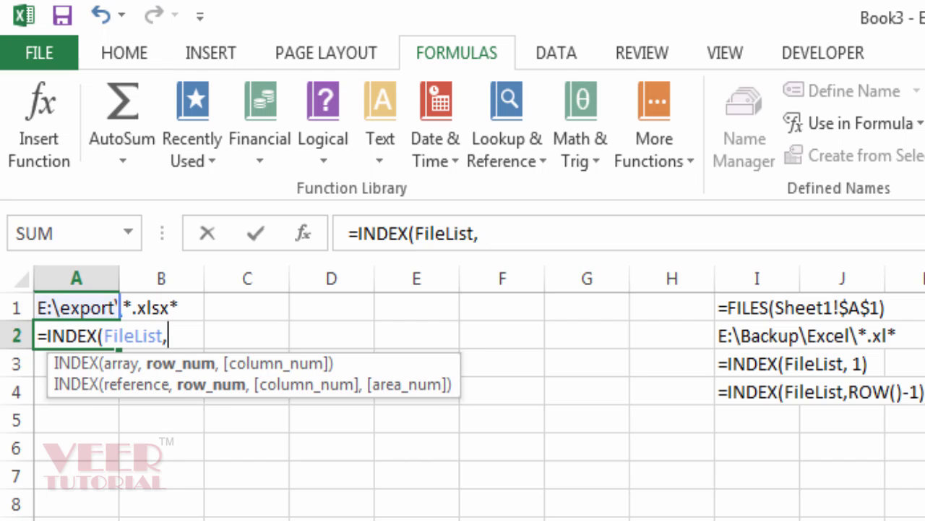
{"action": "type", "text": "1"}
{"action": "type", "text": ")"}
{"action": "key", "text": "Return"}
{"action": "key", "text": "Return"}
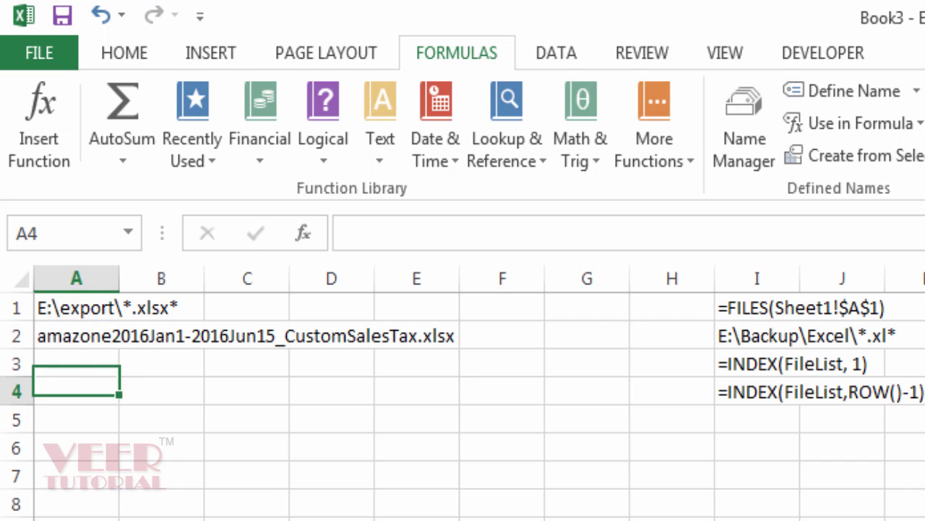
{"action": "key", "text": "Up"}
{"action": "key", "text": "Up"}
{"action": "key", "text": "ctrl+c"}
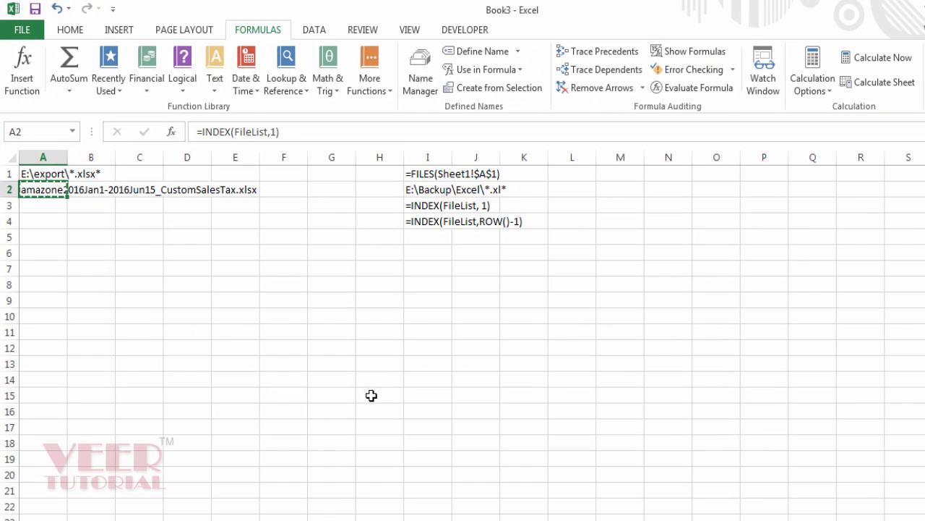
{"action": "key", "text": "Down"}
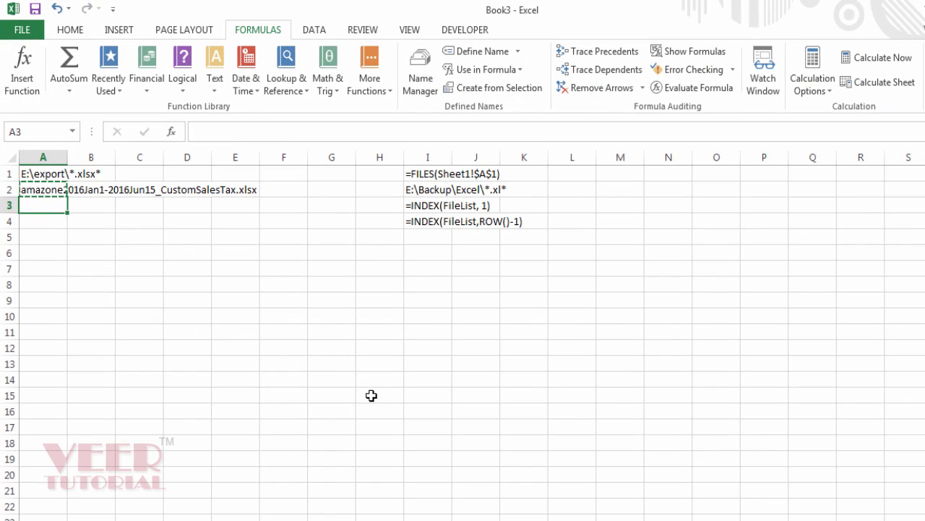
{"action": "key", "text": "shift+Down"}
{"action": "key", "text": "shift+Down"}
{"action": "key", "text": "shift+Down"}
{"action": "key", "text": "shift+Down"}
{"action": "key", "text": "ctrl+v"}
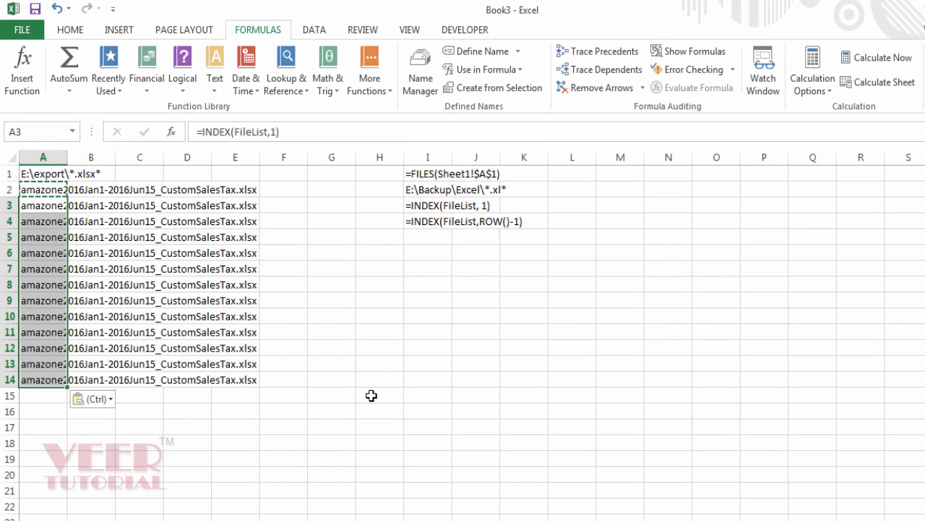
{"action": "key", "text": "Down"}
{"action": "key", "text": "Down"}
{"action": "key", "text": "Escape"}
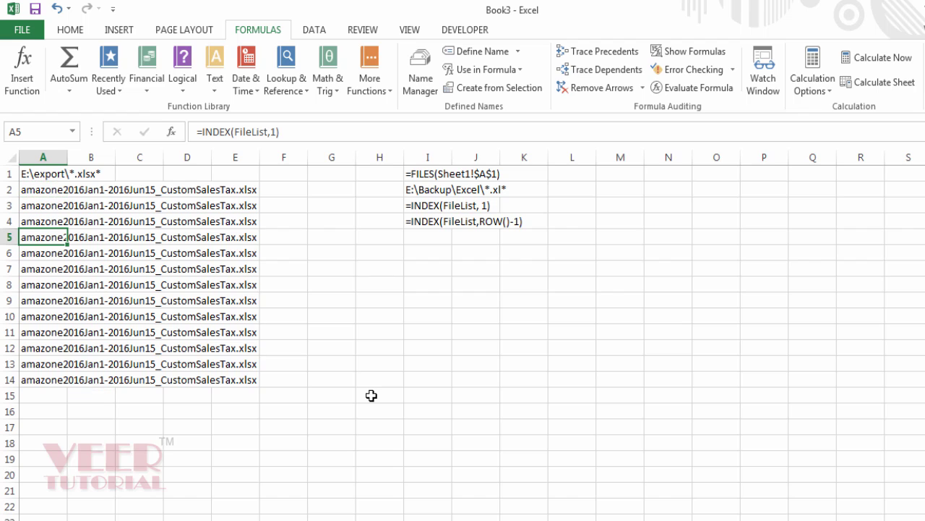
{"action": "key", "text": "Up"}
{"action": "key", "text": "Up"}
{"action": "key", "text": "ctrl+shift+Down"}
{"action": "key", "text": "Delete"}
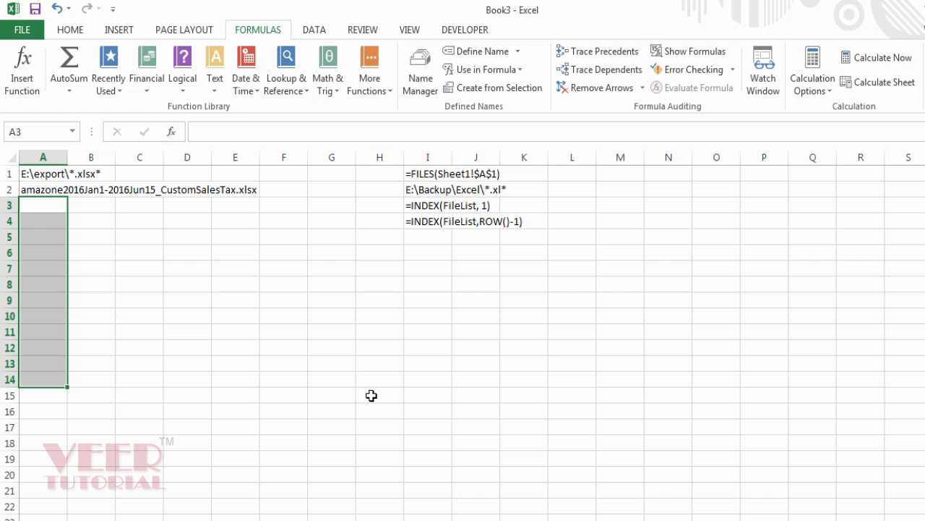
{"action": "key", "text": "Up"}
{"action": "key", "text": "Up"}
{"action": "key", "text": "Down"}
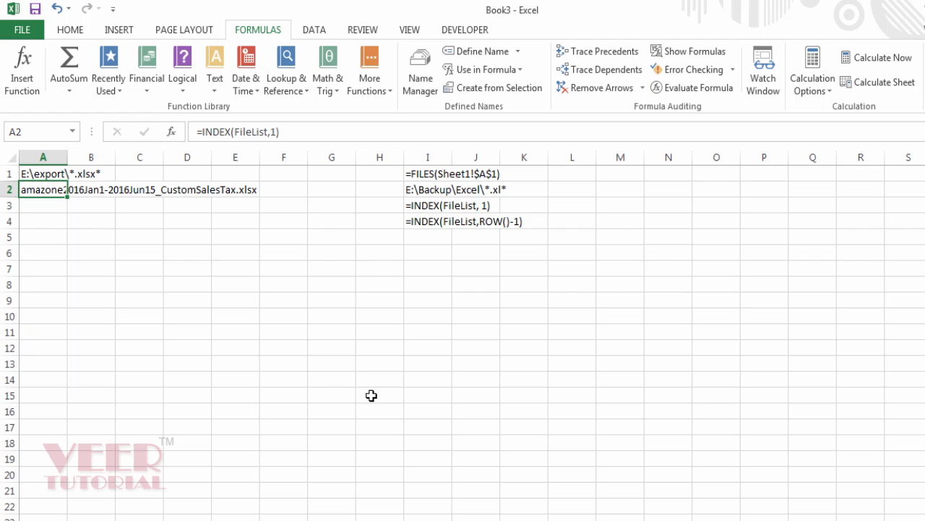
Step: Enter =INDEX(FileList,ROW()-1) in A3 so it returns DayBook.xlsx
{"action": "type", "text": "="}
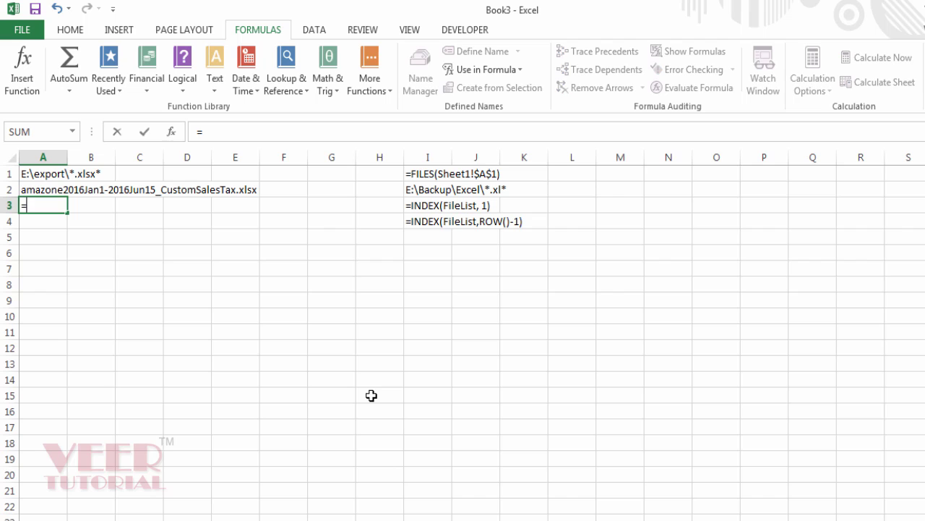
{"action": "type", "text": "inde"}
{"action": "key", "text": "Tab"}
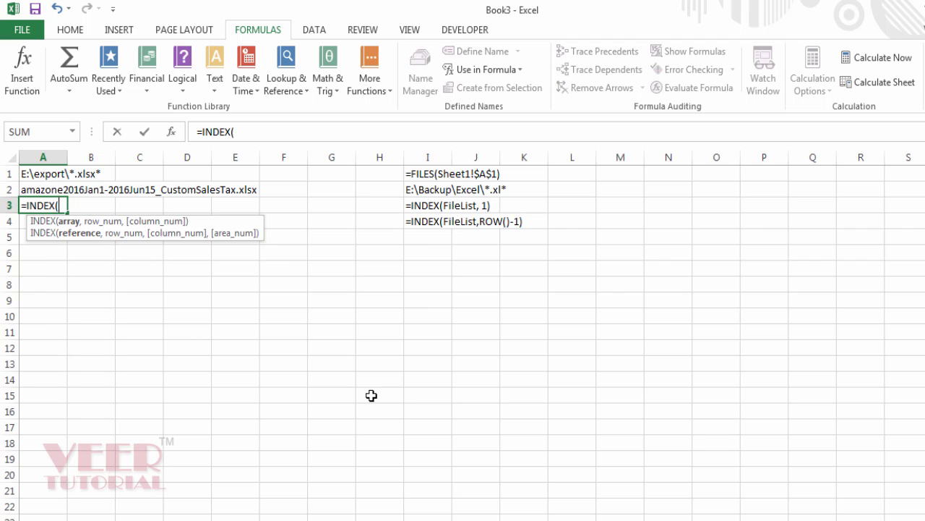
{"action": "type", "text": "fil"}
{"action": "key", "text": "Tab"}
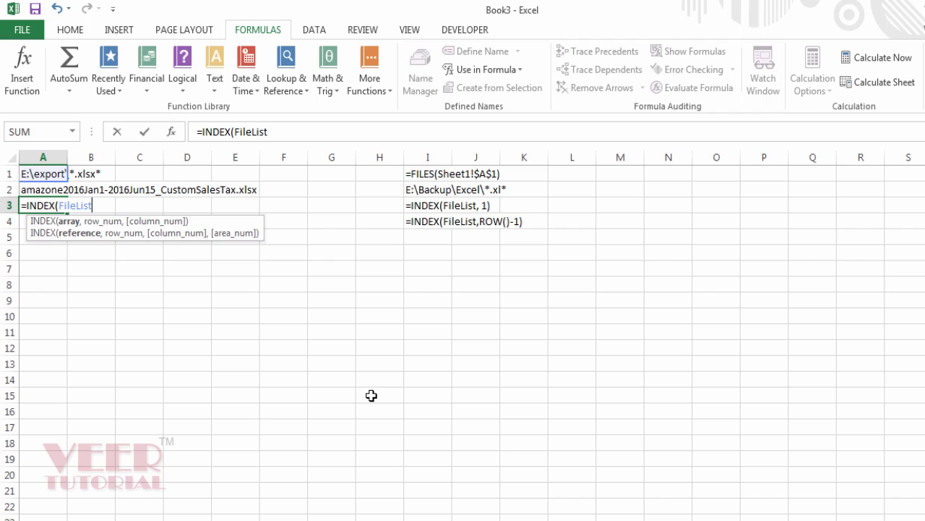
{"action": "type", "text": ","}
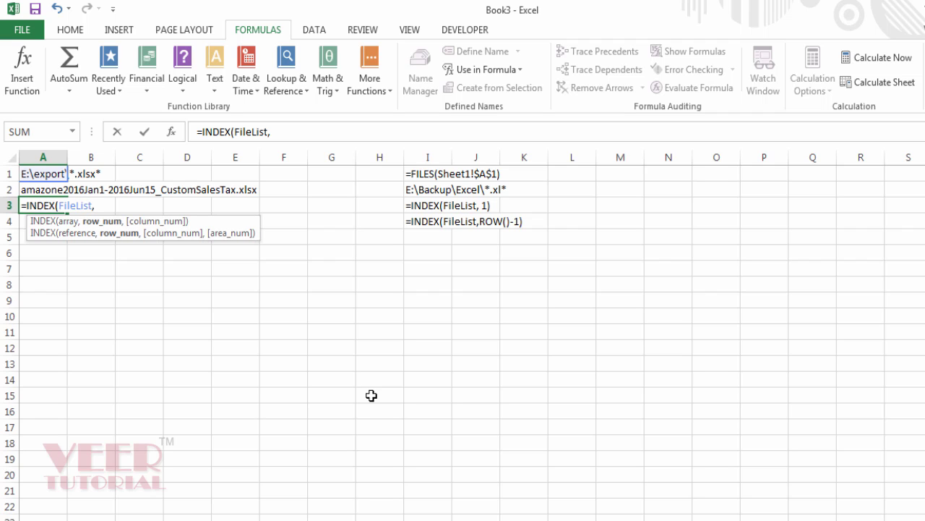
{"action": "type", "text": "ro"}
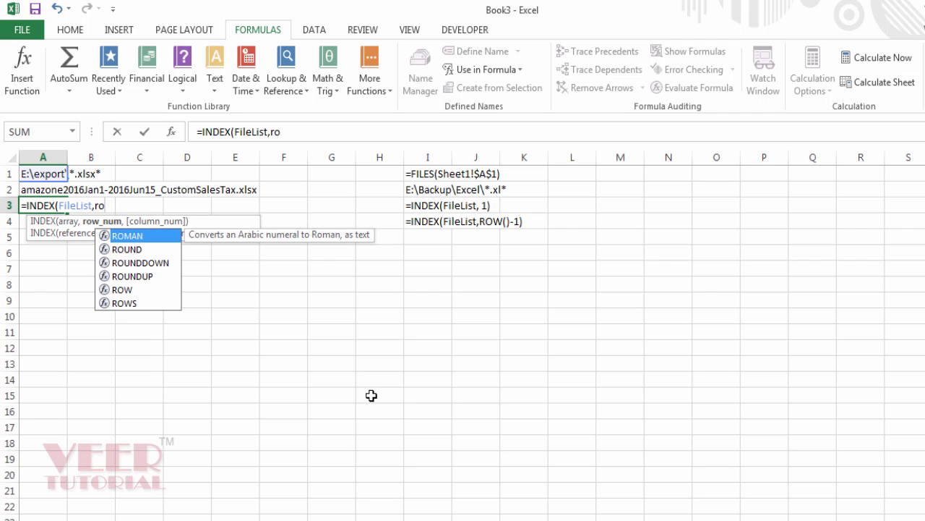
{"action": "key", "text": "Down"}
{"action": "key", "text": "Down"}
{"action": "key", "text": "Down"}
{"action": "key", "text": "Down"}
{"action": "key", "text": "Tab"}
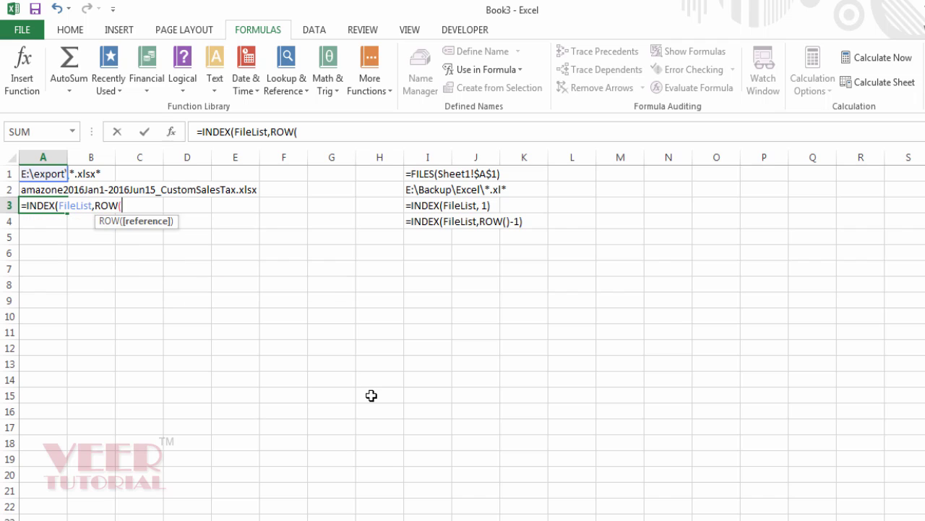
{"action": "type", "text": ")"}
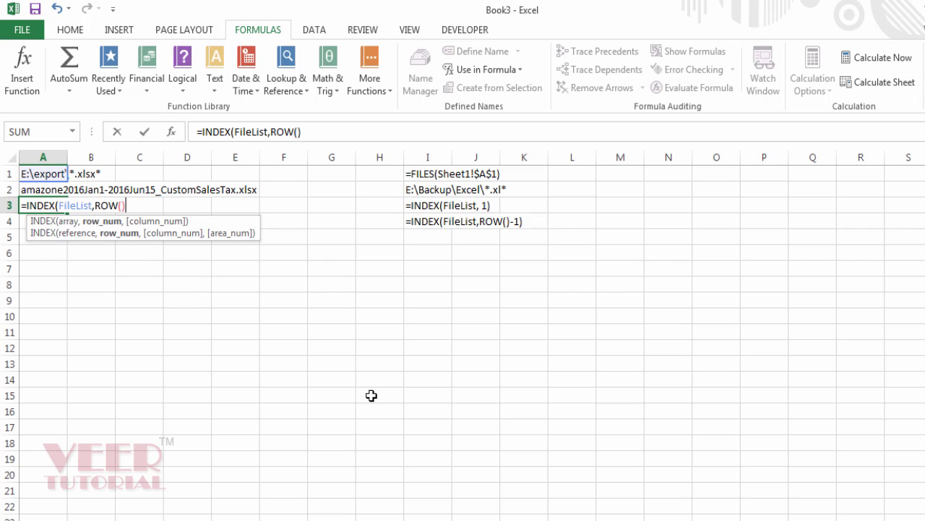
{"action": "type", "text": "-1"}
{"action": "type", "text": ")"}
{"action": "key", "text": "Return"}
{"action": "key", "text": "Up"}
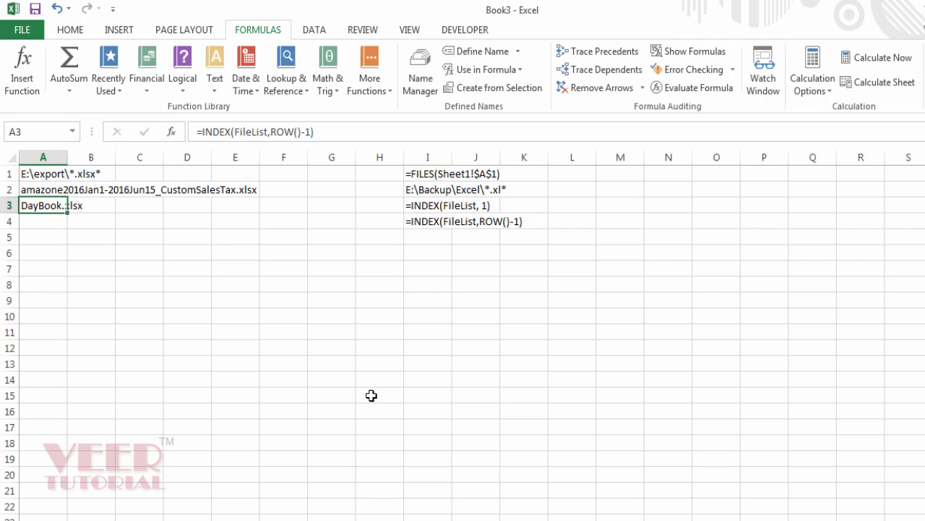
Step: Copy the A3 formula down to A19, listing remaining files with #REF! from A6 onward
{"action": "key", "text": "ctrl+c"}
{"action": "key", "text": "Down"}
{"action": "key", "text": "shift+Down"}
{"action": "key", "text": "shift+Down"}
{"action": "key", "text": "shift+Down"}
{"action": "key", "text": "shift+Down"}
{"action": "key", "text": "shift+Down"}
{"action": "key", "text": "shift+Down"}
{"action": "key", "text": "shift+Down"}
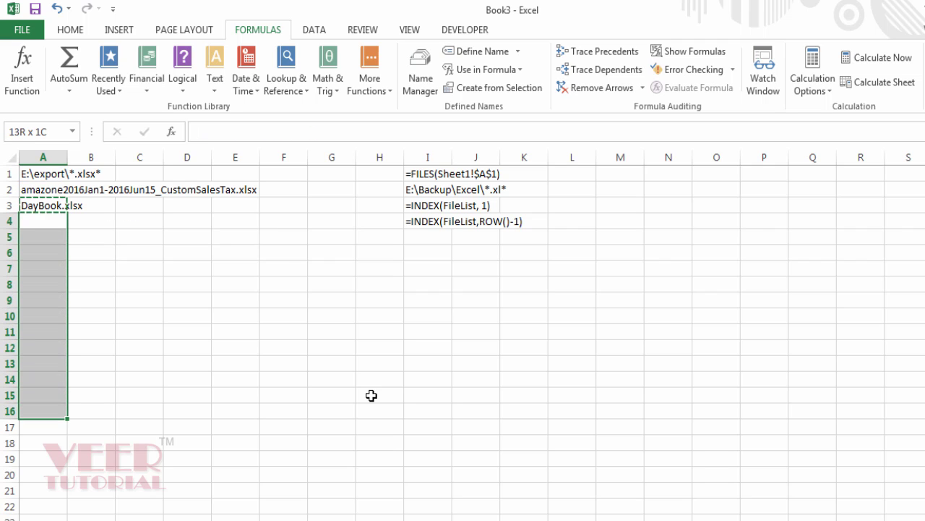
{"action": "key", "text": "shift+Down"}
{"action": "key", "text": "shift+Down"}
{"action": "key", "text": "shift+Down"}
{"action": "key", "text": "ctrl+v"}
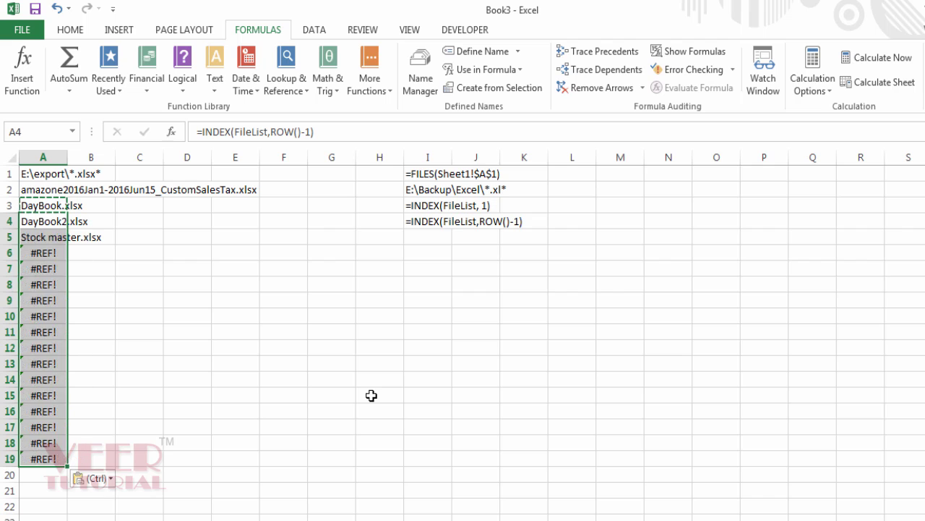
{"action": "key", "text": "Down"}
{"action": "key", "text": "Down"}
{"action": "key", "text": "Down"}
{"action": "key", "text": "Down"}
{"action": "key", "text": "Escape"}
{"action": "key", "text": "Down"}
{"action": "key", "text": "Up"}
{"action": "key", "text": "Up"}
{"action": "key", "text": "Up"}
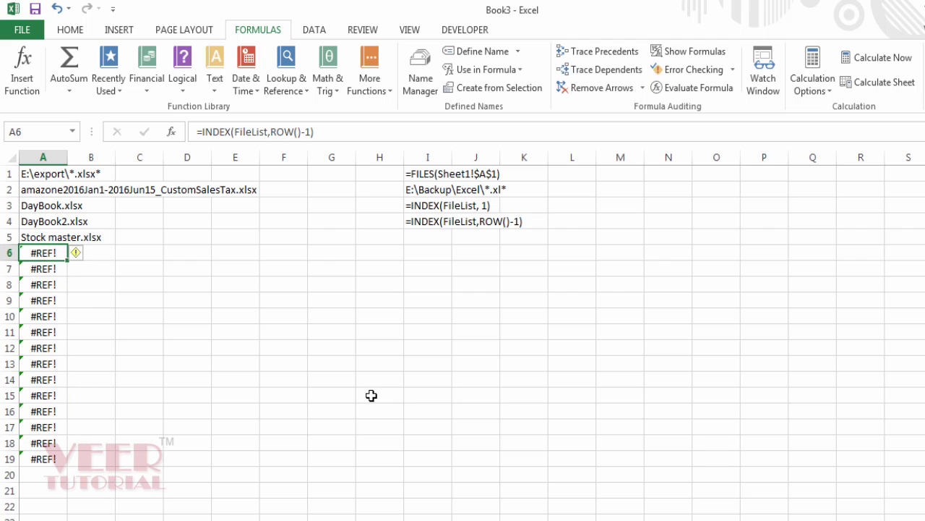
{"action": "key", "text": "Up"}
{"action": "key", "text": "Up"}
{"action": "key", "text": "Up"}
{"action": "key", "text": "Up"}
{"action": "key", "text": "Up"}
{"action": "key", "text": "Down"}
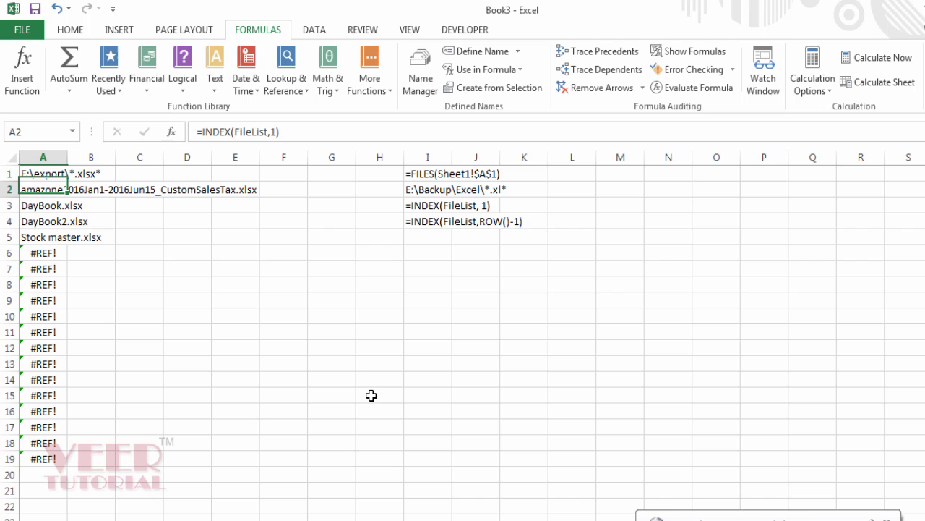
{"action": "key", "text": "Up"}
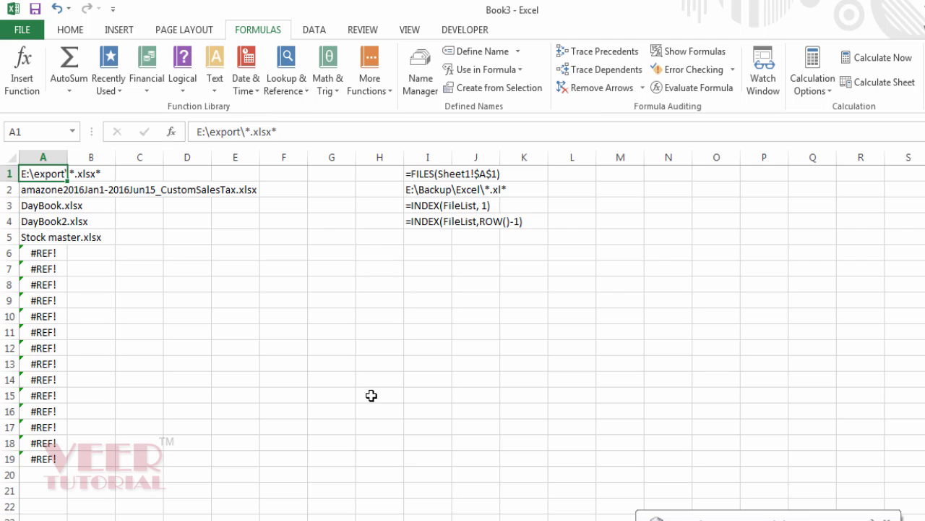
Step: Loosen the A1 pattern from *.xlsx* to *.xl* and check the newly listed files
{"action": "key", "text": "F2"}
{"action": "key", "text": "Left"}
{"action": "key", "text": "Left"}
{"action": "key", "text": "BackSpace"}
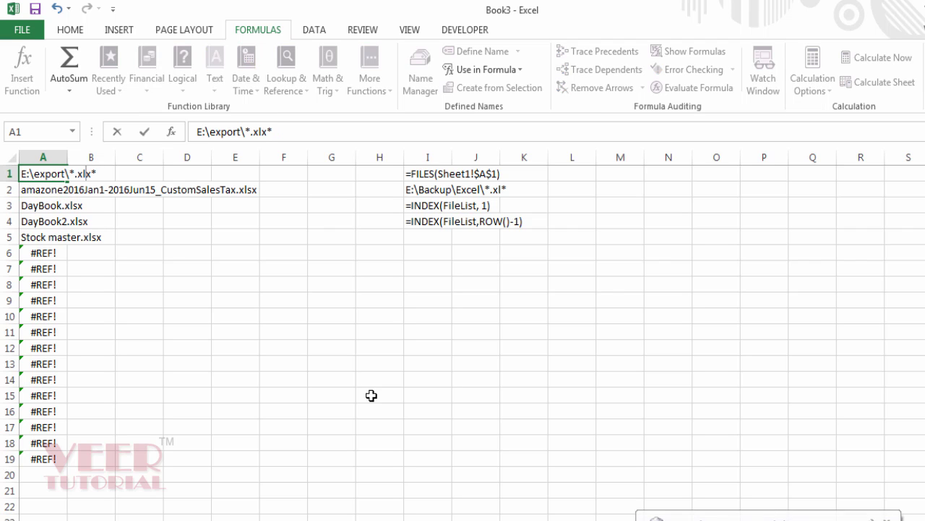
{"action": "key", "text": "Delete"}
{"action": "key", "text": "Return"}
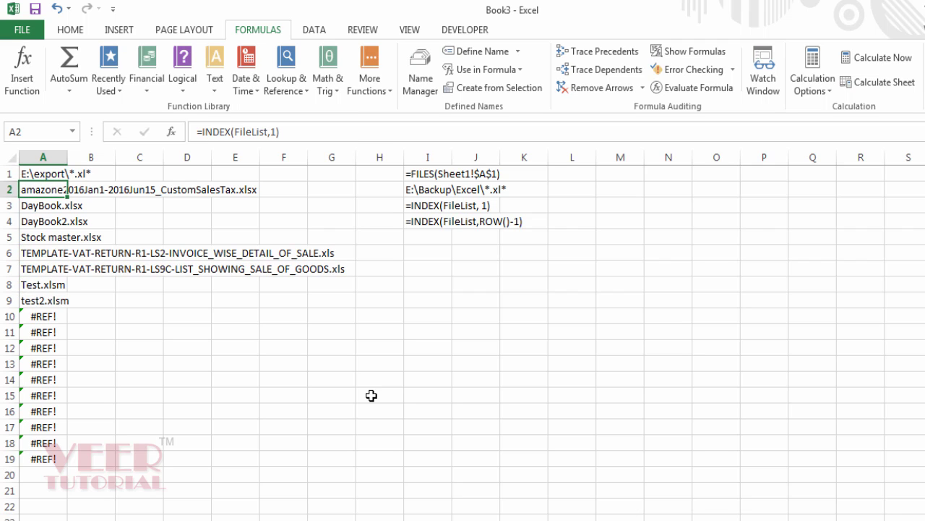
{"action": "key", "text": "Down"}
{"action": "key", "text": "Down"}
{"action": "key", "text": "Down"}
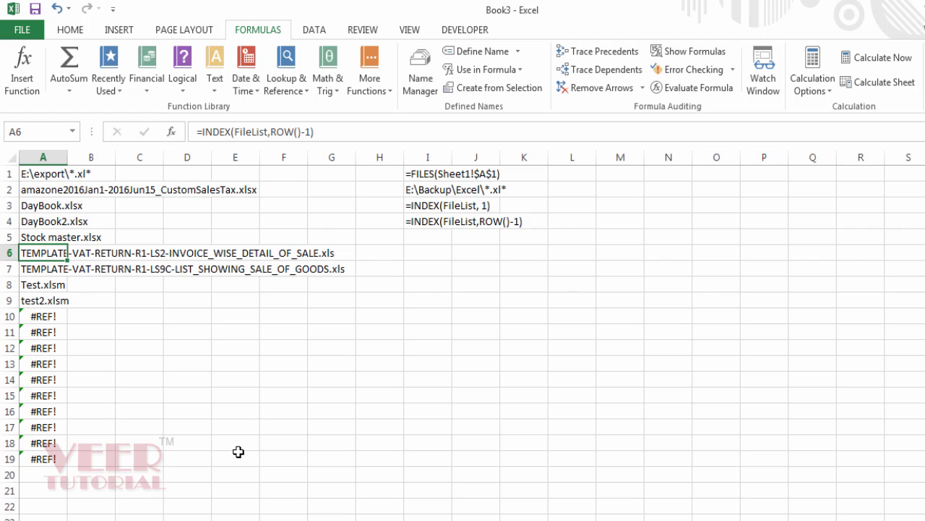
Step: Change the A1 pattern to E:\export\*.* so all fifteen files appear
{"action": "key", "text": "Up"}
{"action": "key", "text": "Up"}
{"action": "key", "text": "Up"}
{"action": "key", "text": "Up"}
{"action": "key", "text": "Up"}
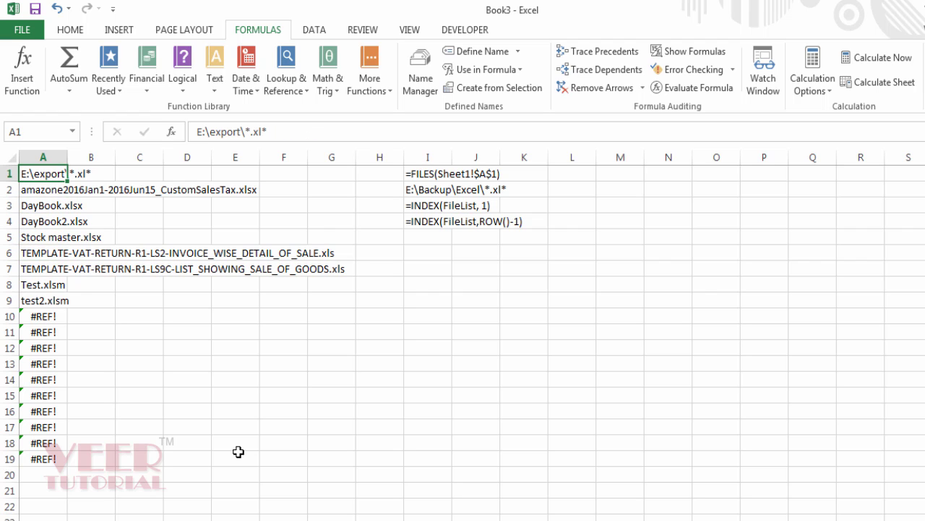
{"action": "key", "text": "F2"}
{"action": "key", "text": "Left"}
{"action": "key", "text": "BackSpace"}
{"action": "key", "text": "BackSpace"}
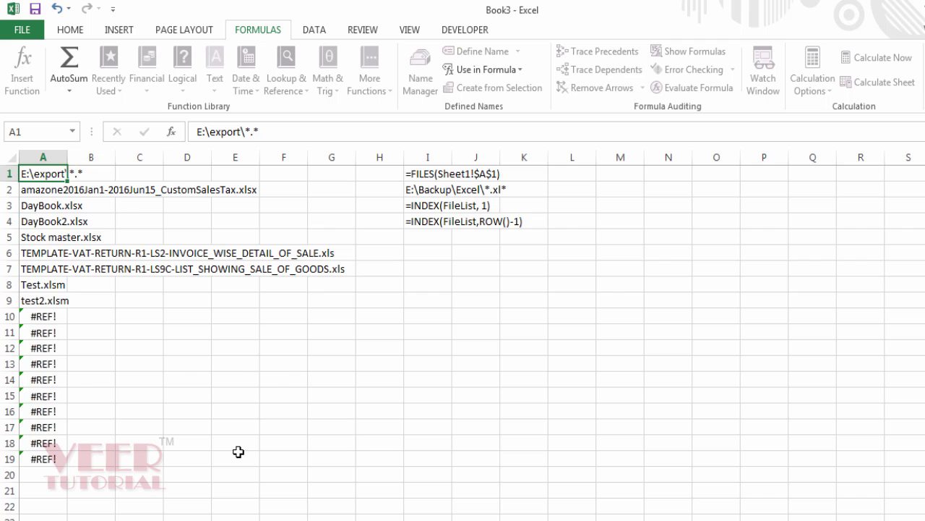
{"action": "key", "text": "Return"}
{"action": "key", "text": "Down"}
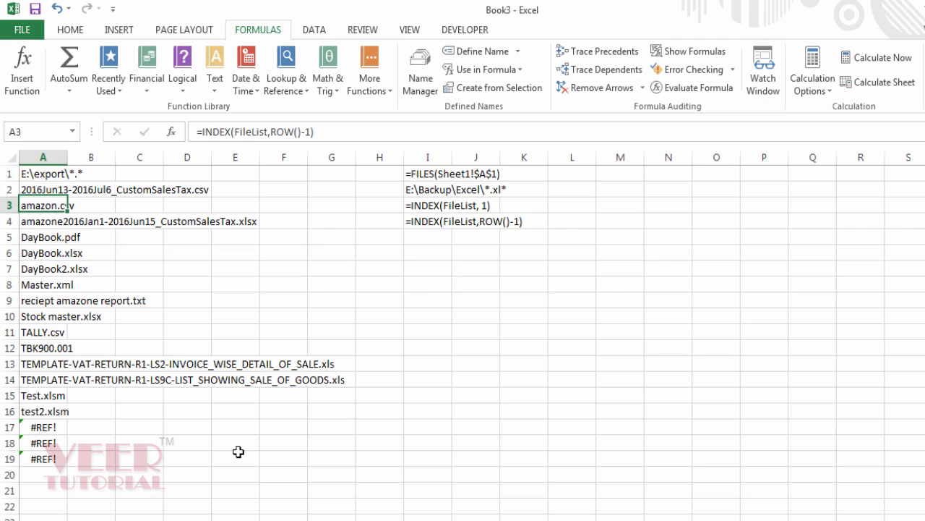
{"action": "key", "text": "Down"}
{"action": "key", "text": "Down"}
{"action": "key", "text": "Down"}
{"action": "key", "text": "Down"}
{"action": "key", "text": "Down"}
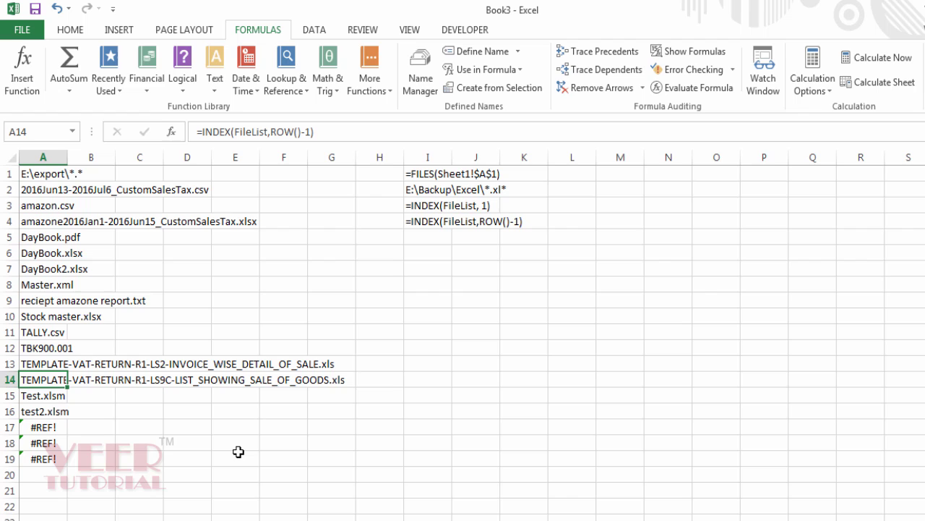